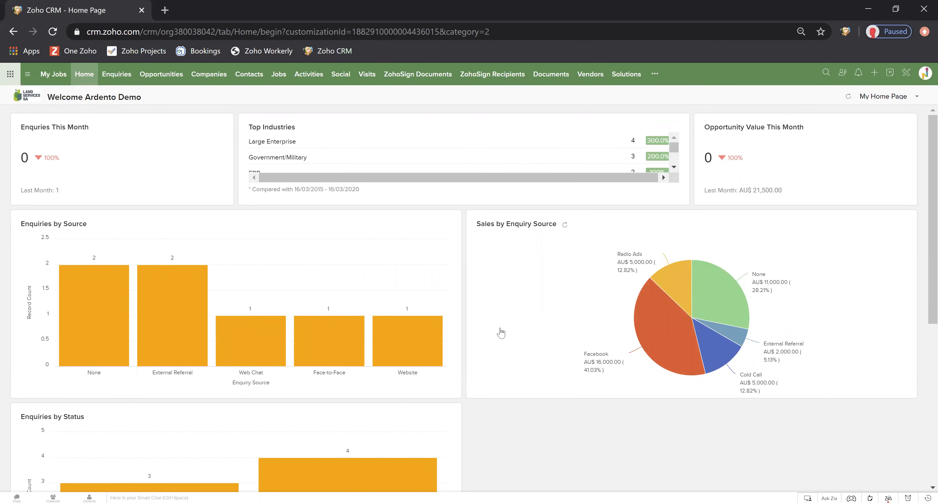
- Open My Home Page for customization from the home page view choices
scroll(379, 363, "down", 5)
scroll(378, 363, "up", 5)
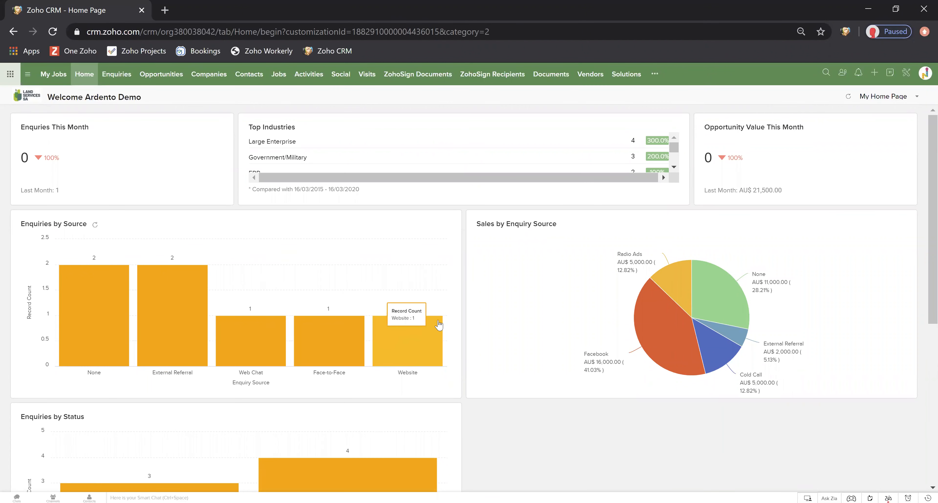
scroll(439, 325, "down", 8)
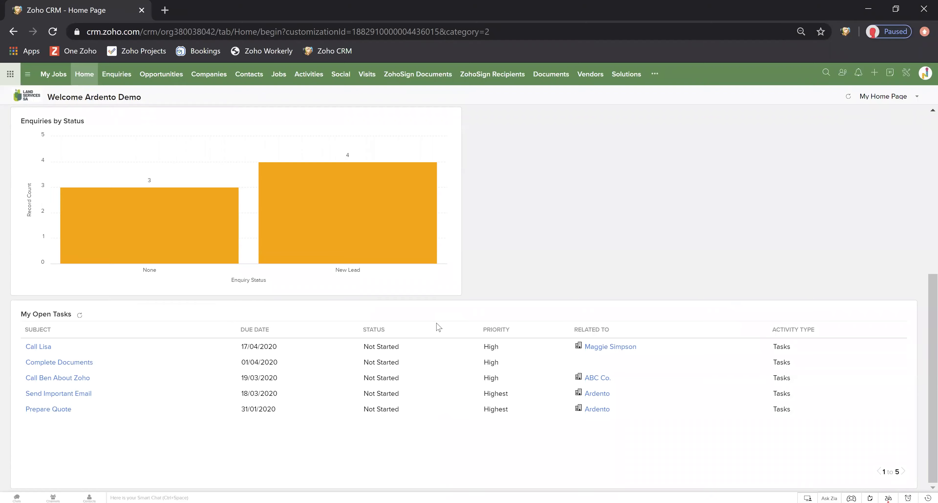
scroll(439, 327, "up", 8)
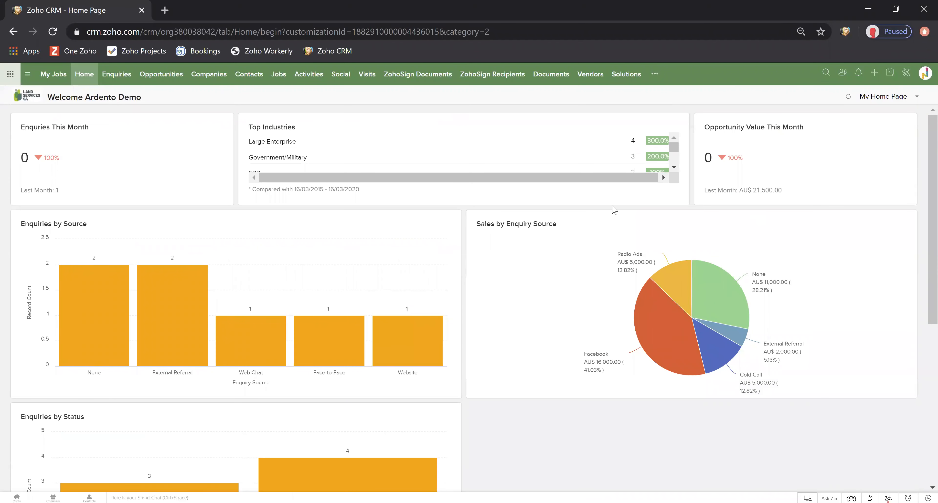
left_click(894, 98)
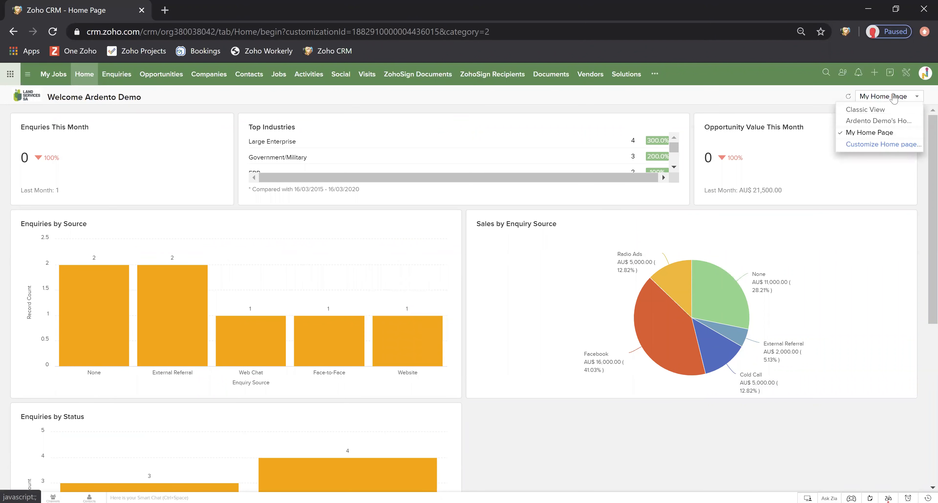
left_click(871, 145)
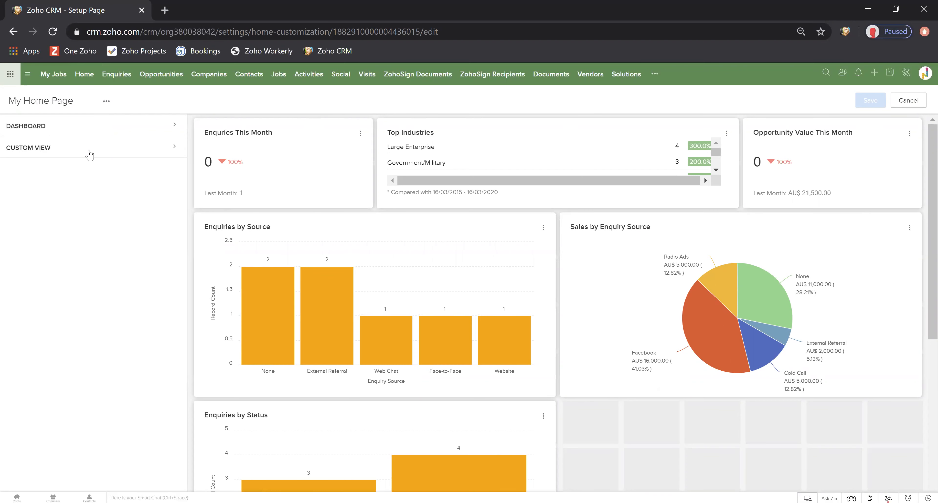
- Check the components offered by Enquiry Dashboards and the modules available for custom view components
left_click(82, 131)
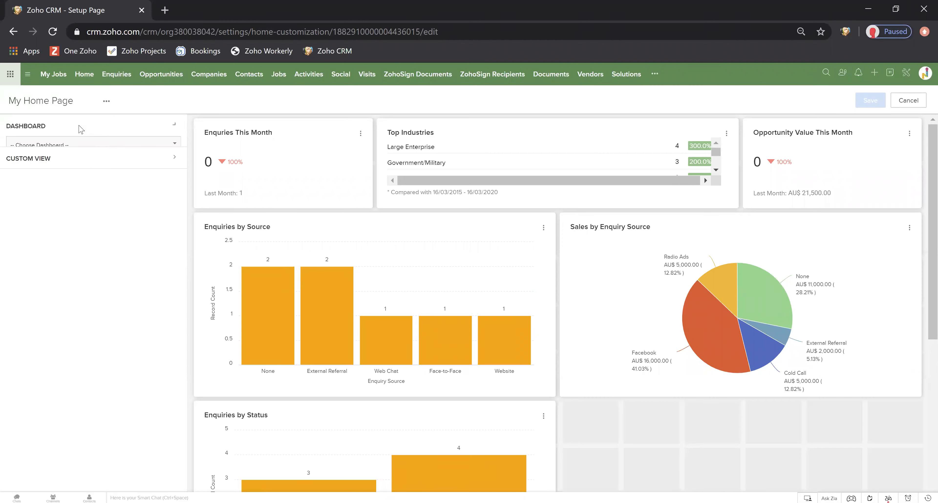
left_click(75, 145)
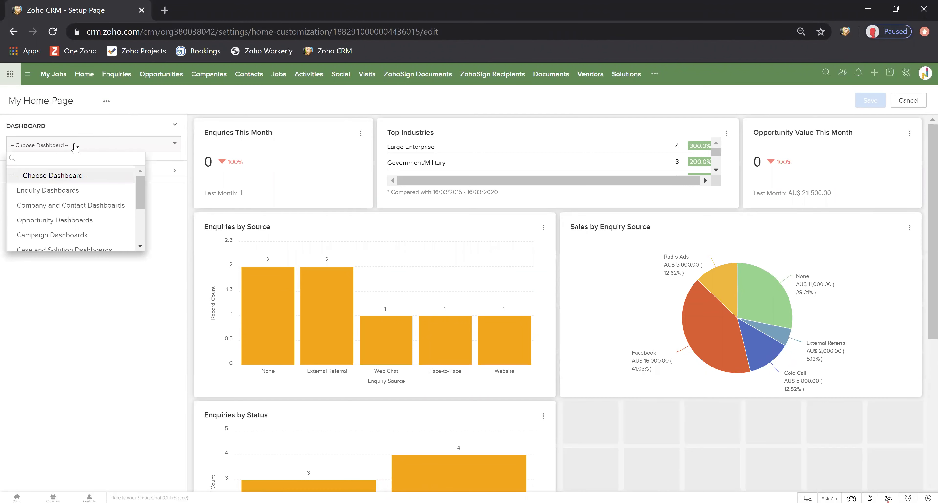
left_click(74, 191)
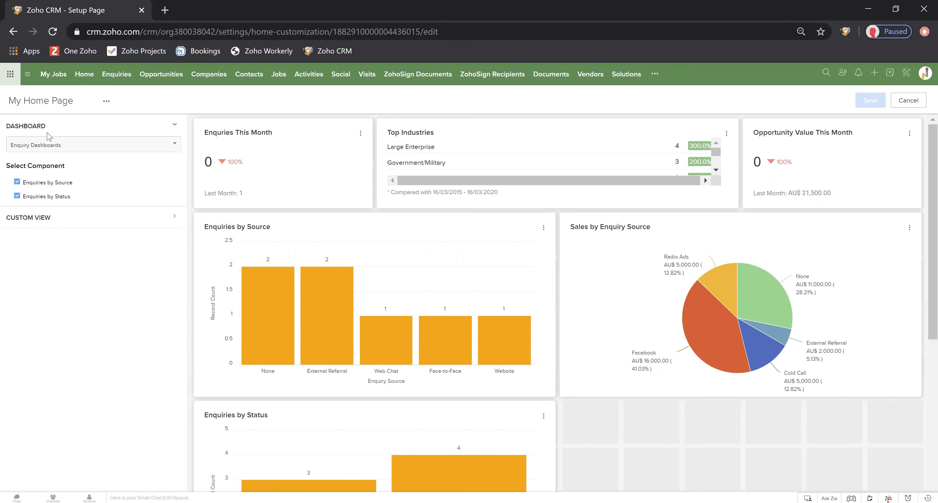
left_click(50, 303)
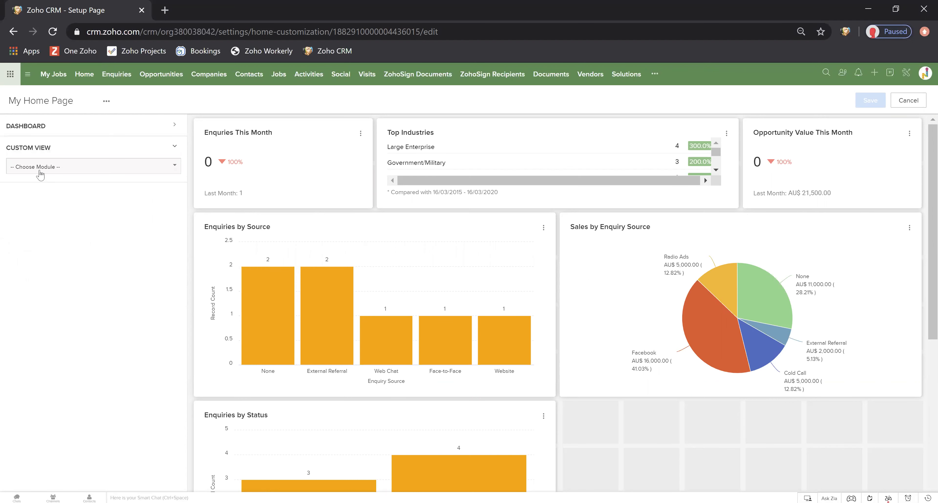
left_click(57, 170)
left_click(72, 328)
- Open the Jobs module and switch its list to the My Jobs view
left_click(276, 78)
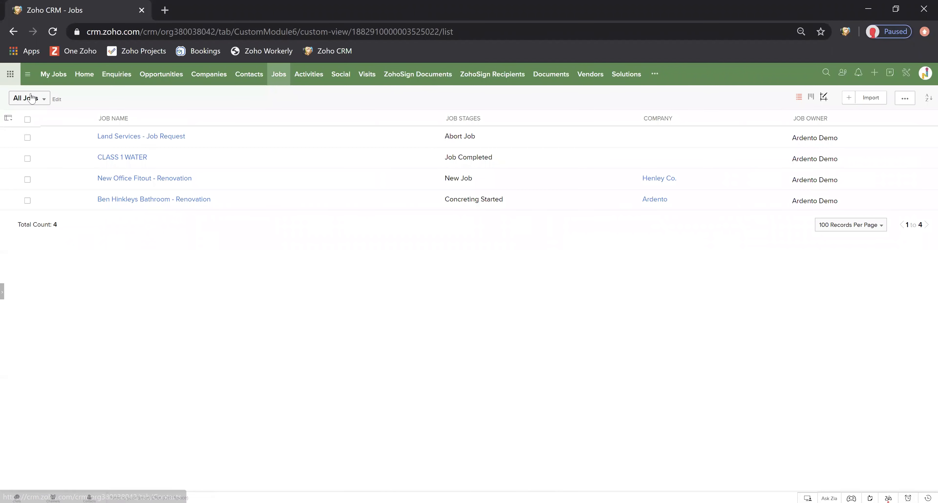
left_click(31, 98)
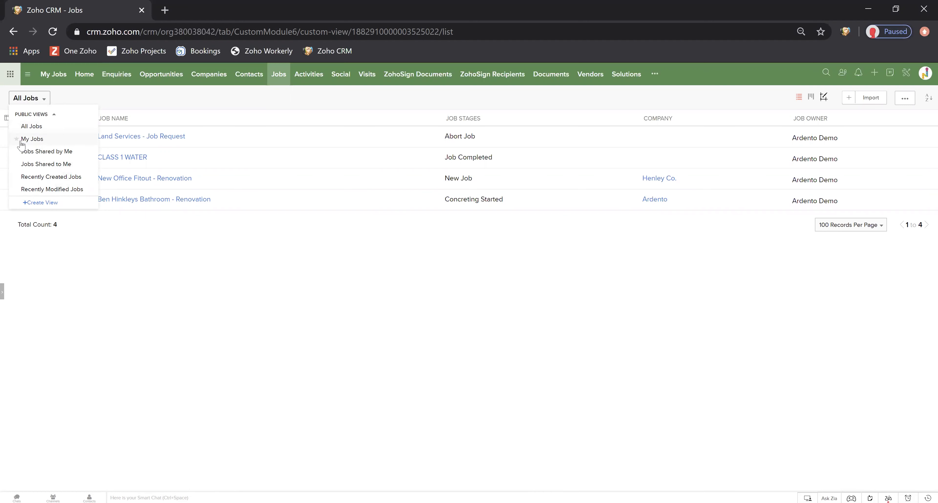
left_click(32, 139)
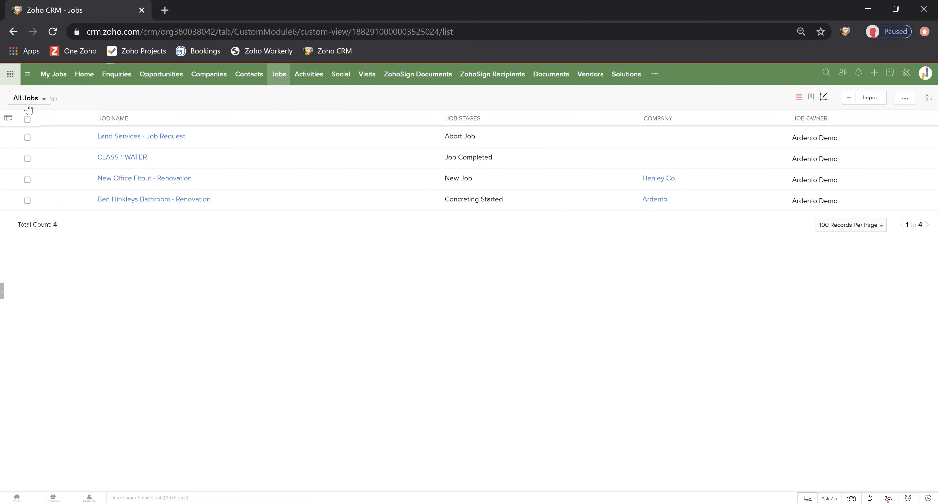
- Add the Job Stages, Start Date and Budget columns to the My Jobs view and save
left_click(14, 119)
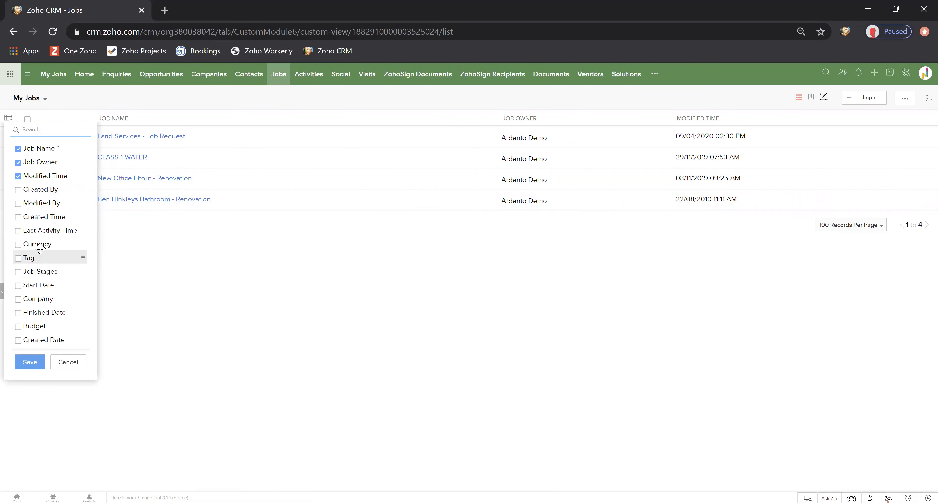
left_click(18, 272)
left_click(18, 286)
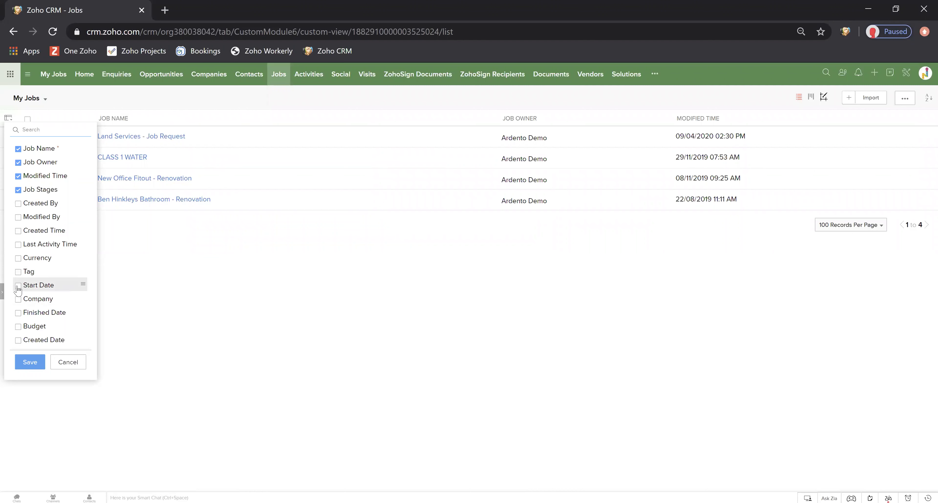
left_click(19, 326)
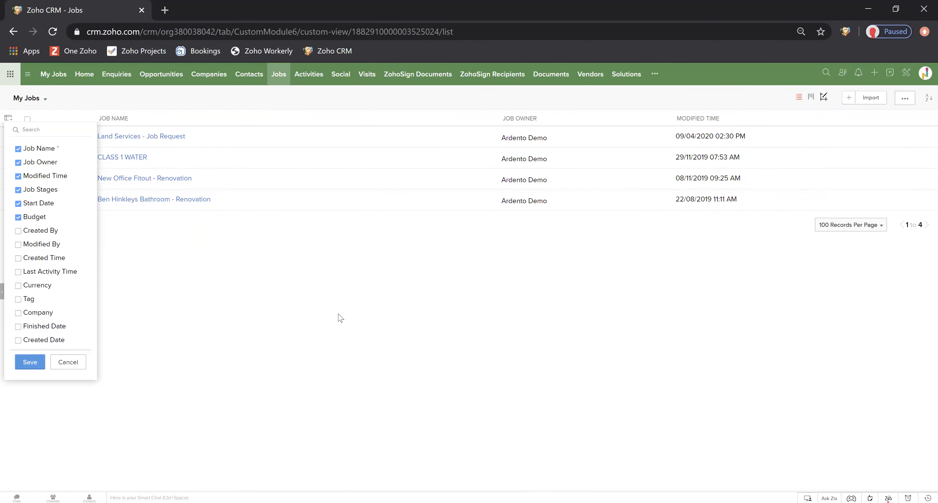
- Remove the Job Owner and Modified Time columns from the My Jobs view and save
left_click(8, 118)
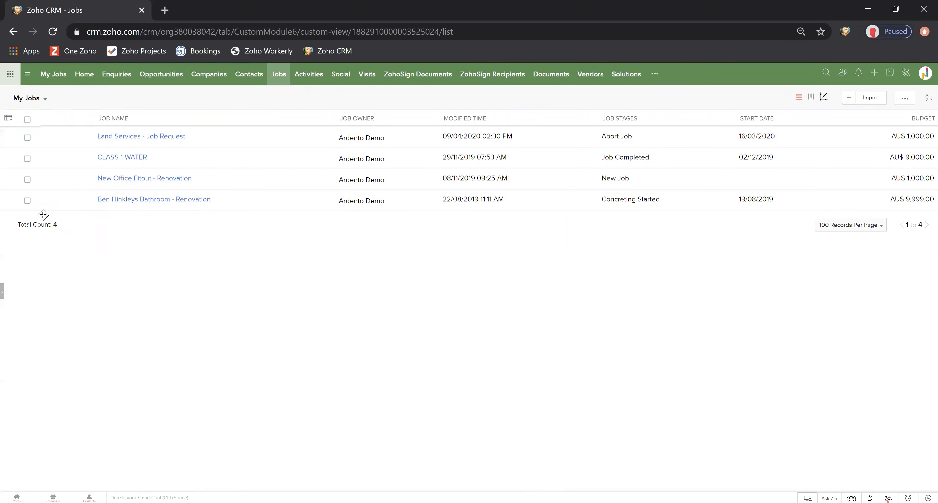
left_click(18, 163)
left_click(18, 162)
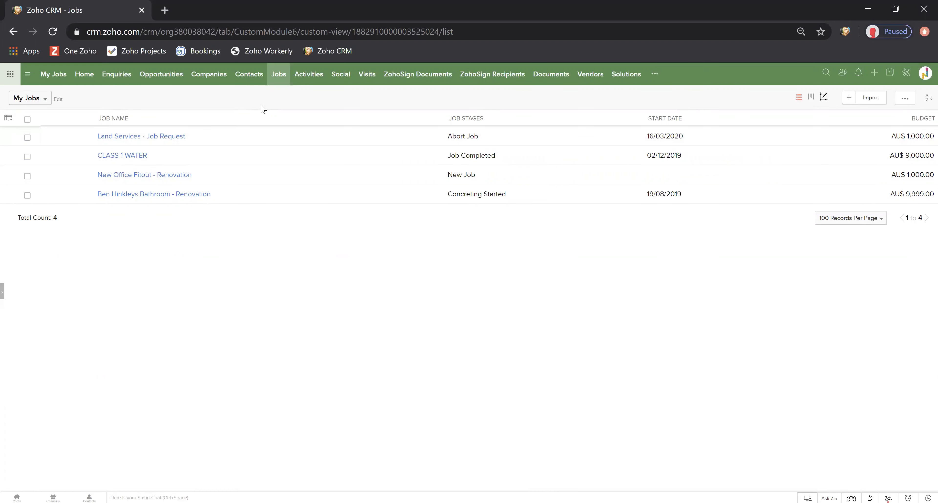
- Return to the home page and reopen My Home Page in the layout editor
left_click(76, 78)
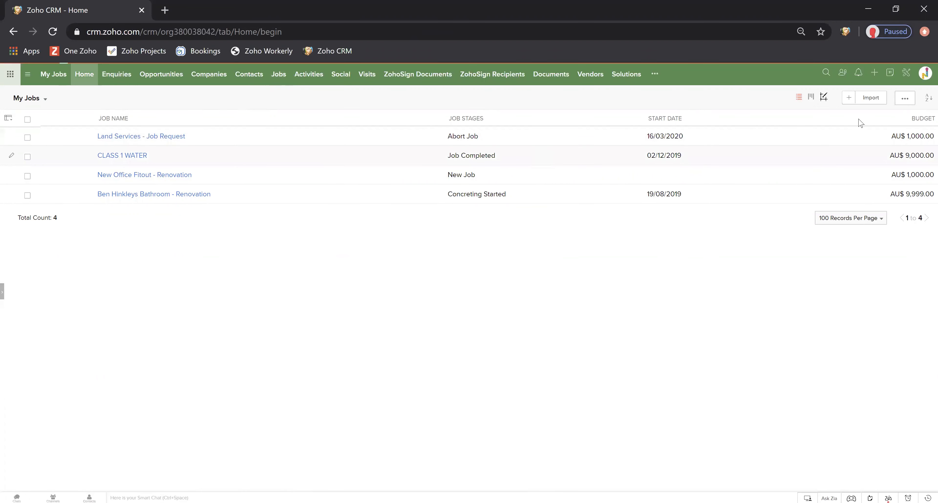
left_click(901, 98)
left_click(888, 146)
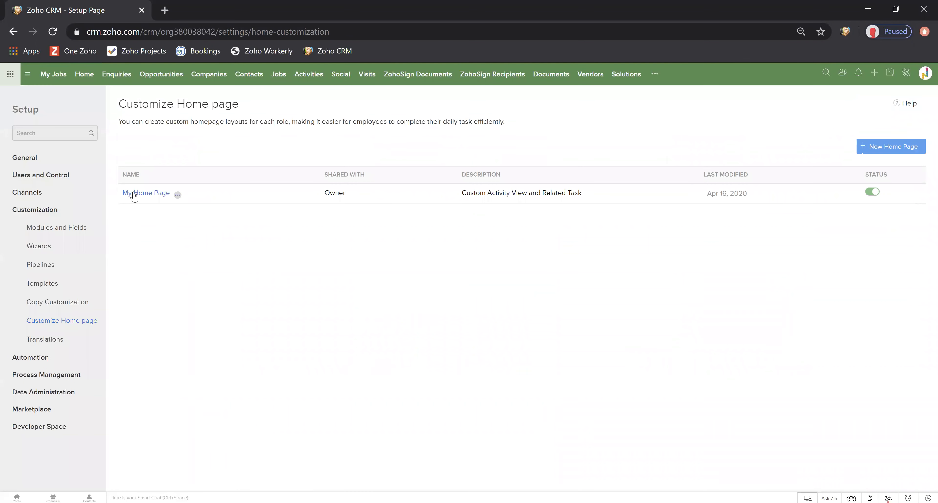
left_click(134, 194)
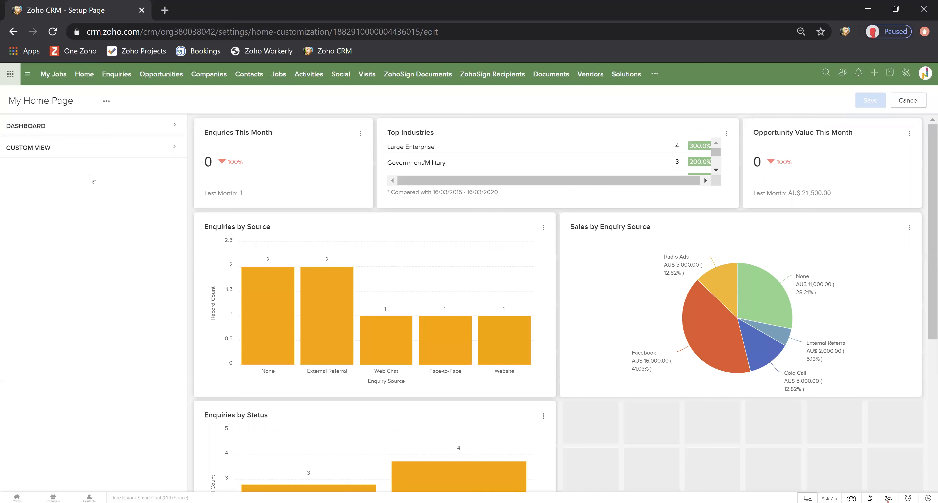
- Add the My Jobs custom view from the Jobs module as a component of the home page
left_click(40, 148)
left_click(56, 167)
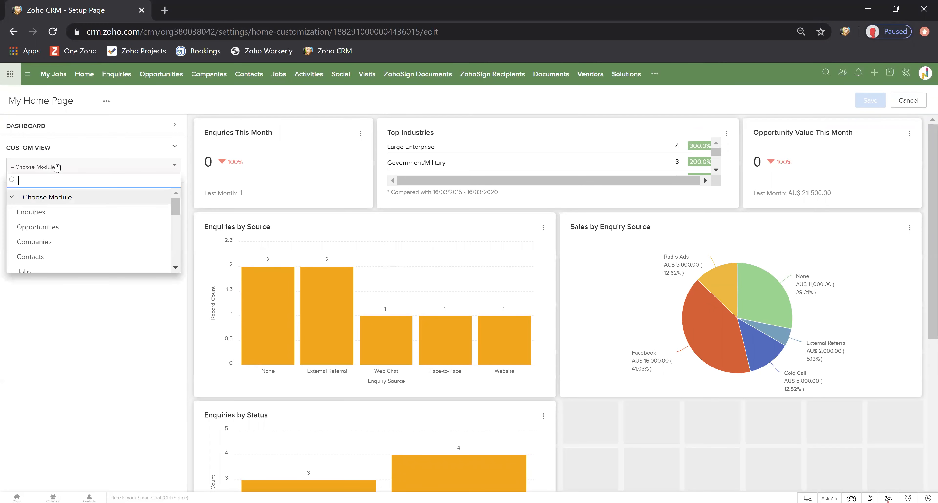
type("job")
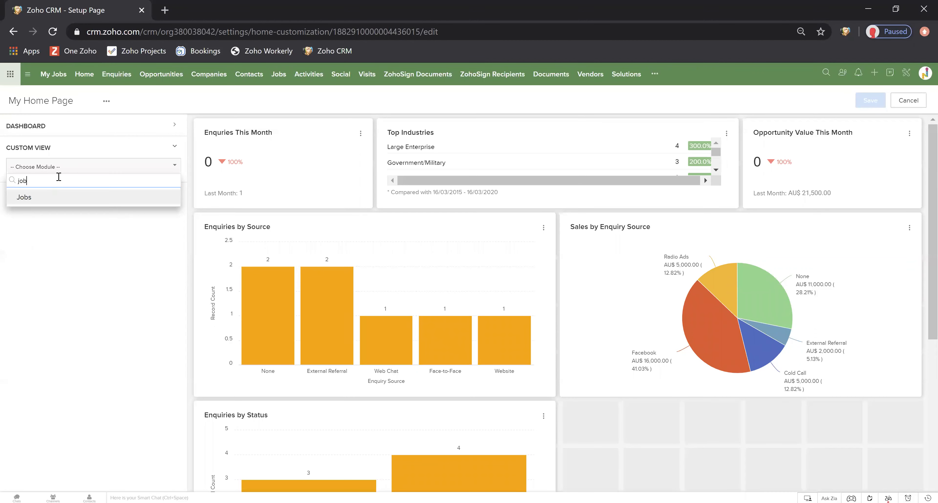
left_click(46, 199)
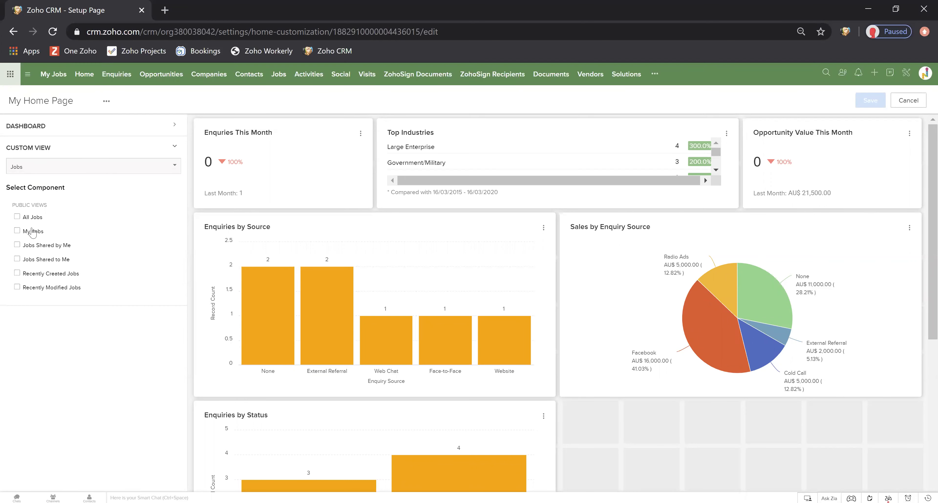
left_click(16, 231)
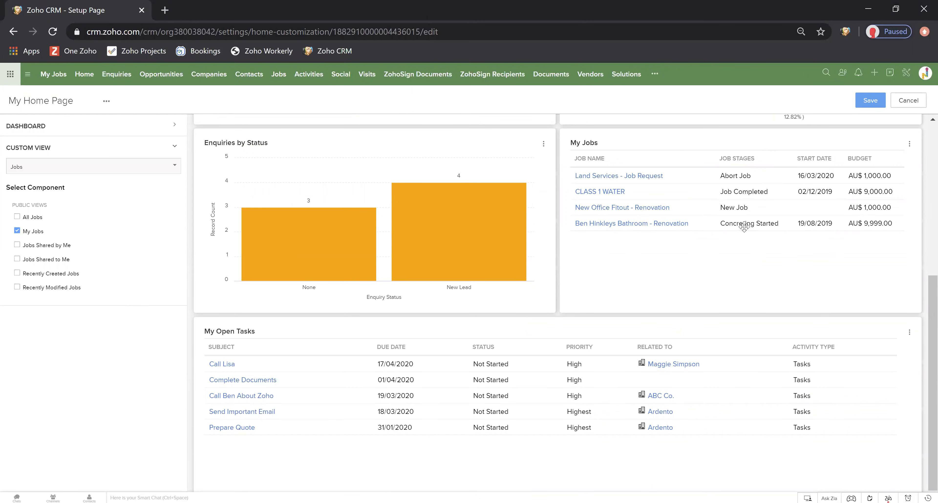
- Move the My Jobs component above Enquiries by Status, widen it to about three quarters of the layout, and save the home page
left_click_drag(666, 173, 239, 146)
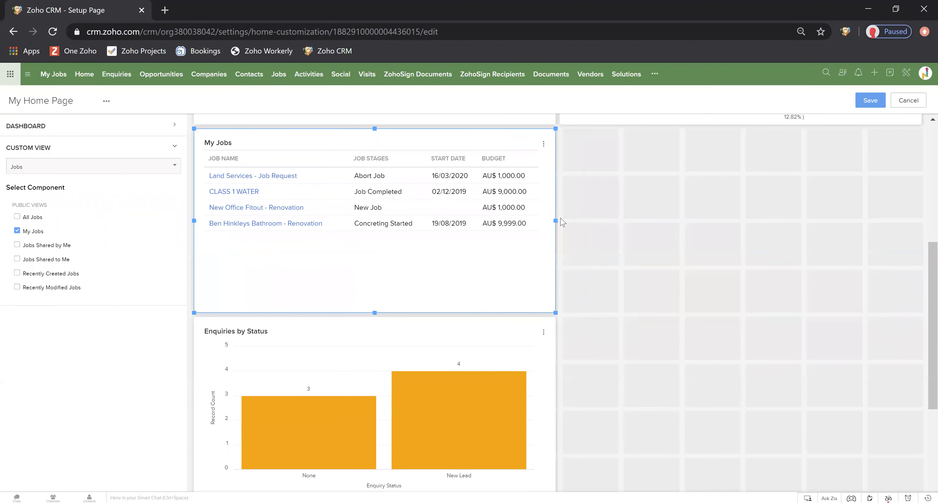
left_click_drag(612, 222, 732, 223)
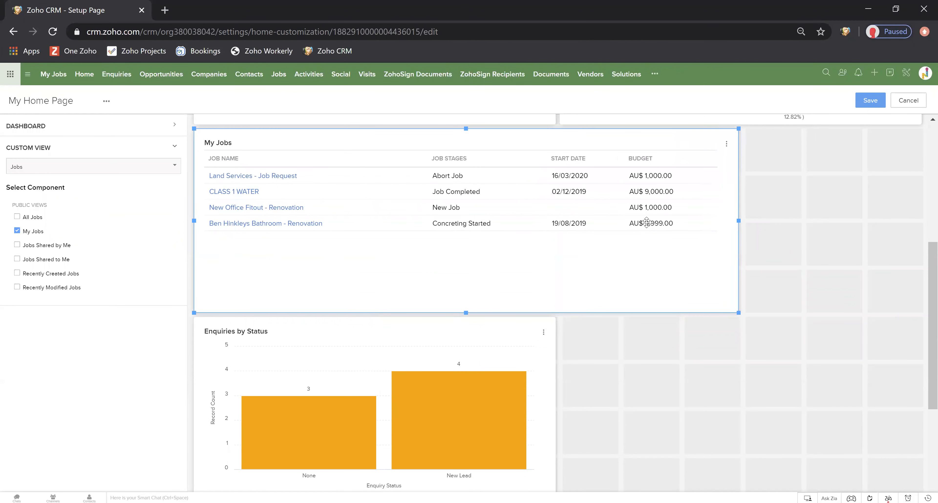
left_click(875, 101)
- Review the saved home page, examining the My Jobs component and the Sales by Enquiry Source chart
left_click(84, 74)
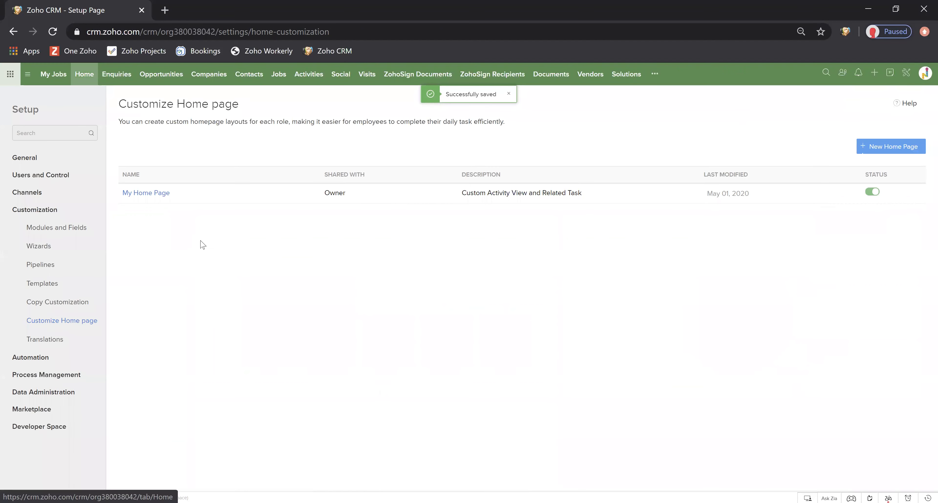
scroll(507, 257, "down", 8)
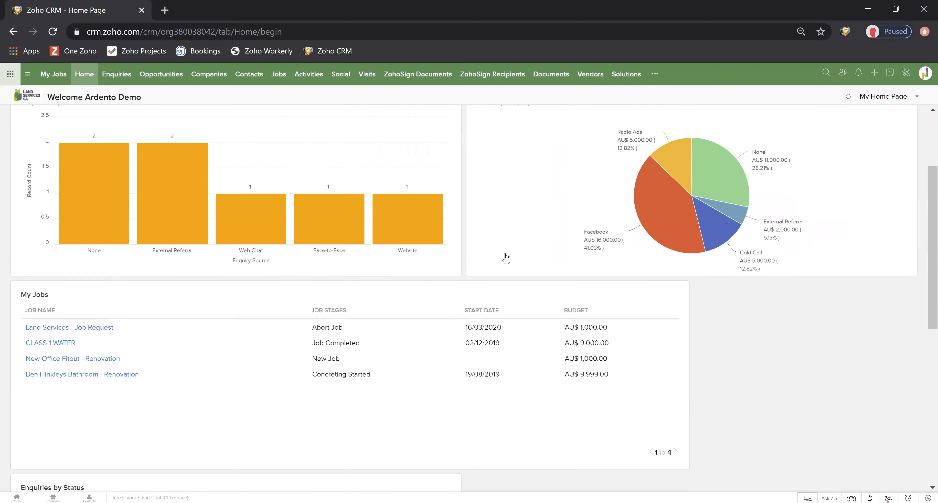
scroll(509, 260, "up", 8)
scroll(511, 258, "down", 10)
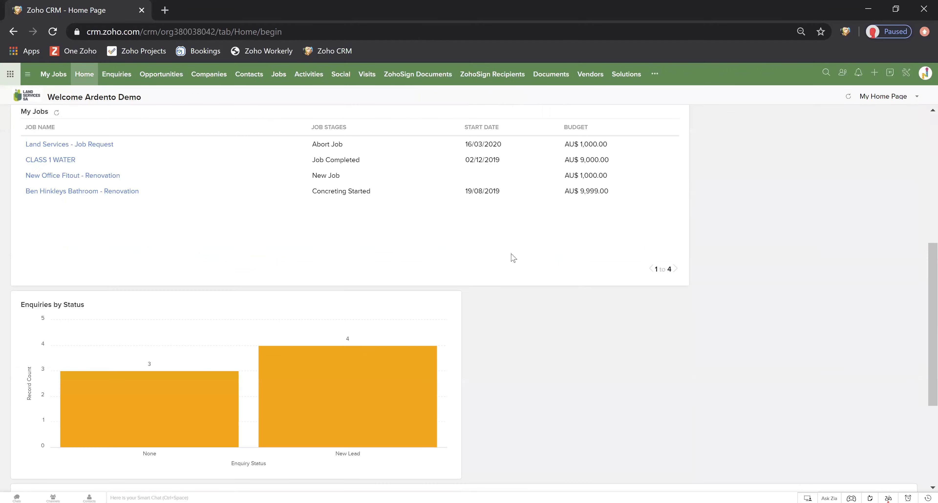
scroll(512, 257, "up", 10)
scroll(368, 253, "down", 3)
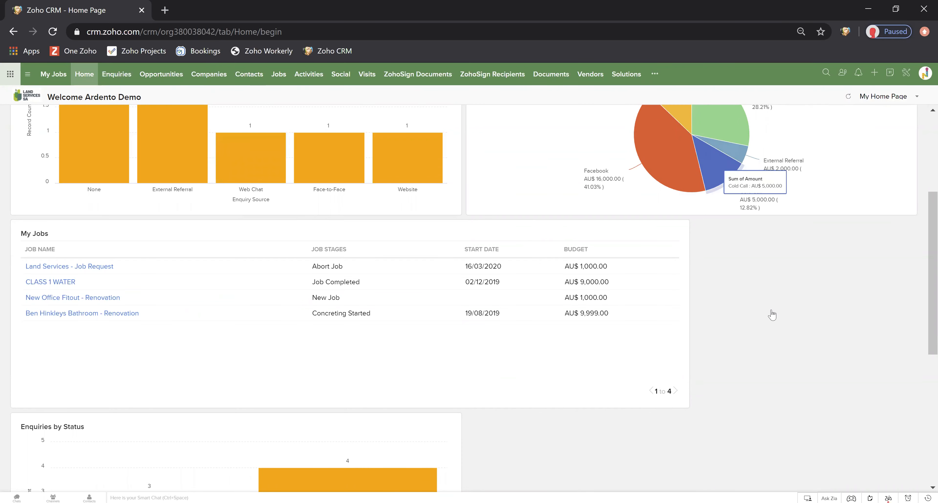
scroll(738, 239, "up", 5)
left_click_drag(475, 224, 547, 227)
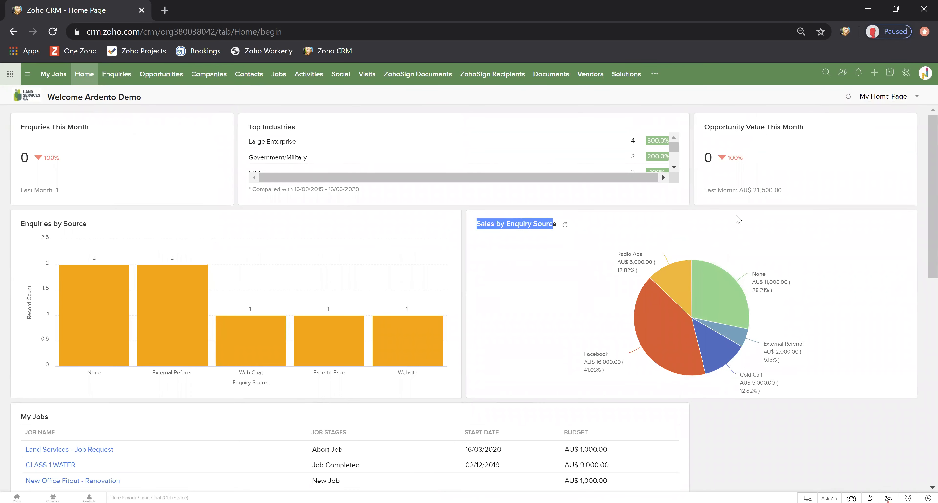
- Open My Home Page for editing again through the home page customization settings
left_click(877, 96)
left_click(877, 145)
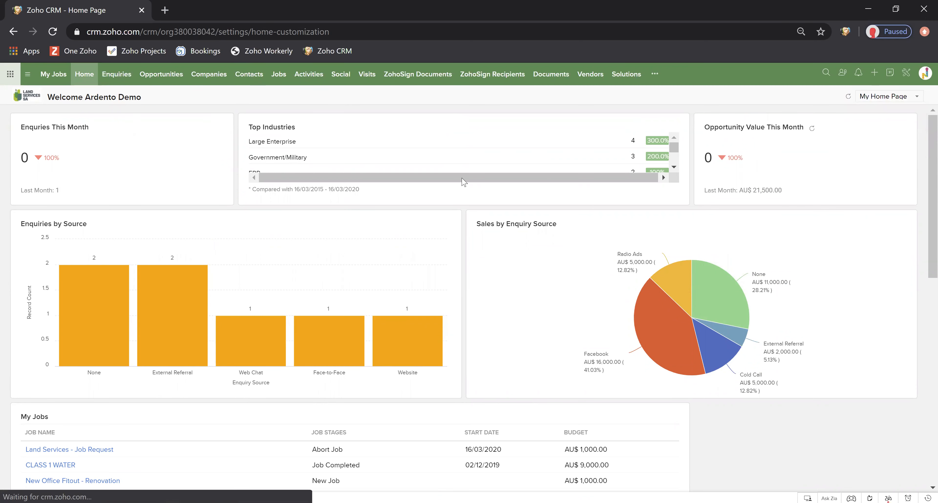
left_click(145, 193)
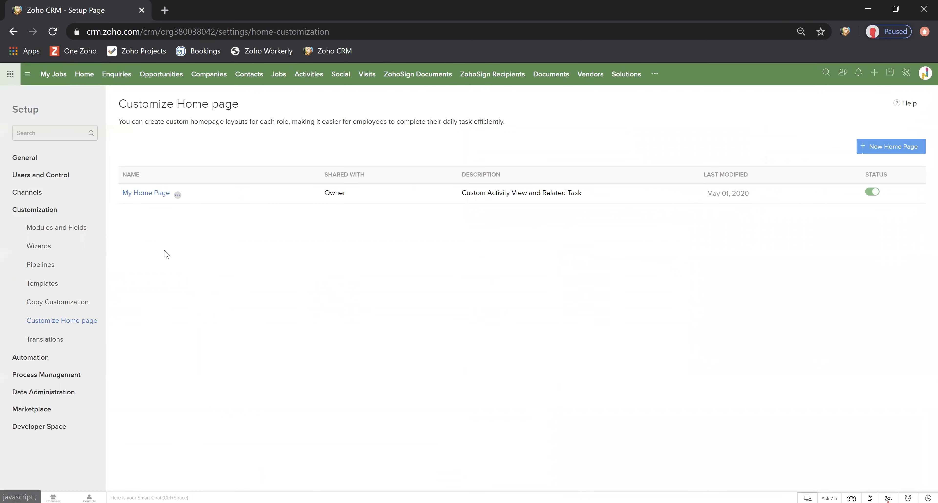
- Try adding the Enquiries by Industry component from the Enquiry Dashboards to the home page
left_click(89, 127)
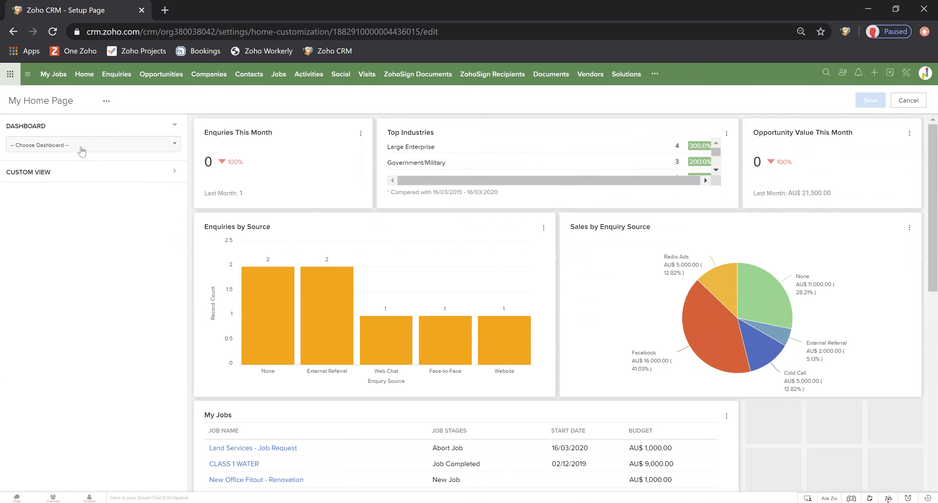
left_click(82, 150)
scroll(88, 226, "down", 3)
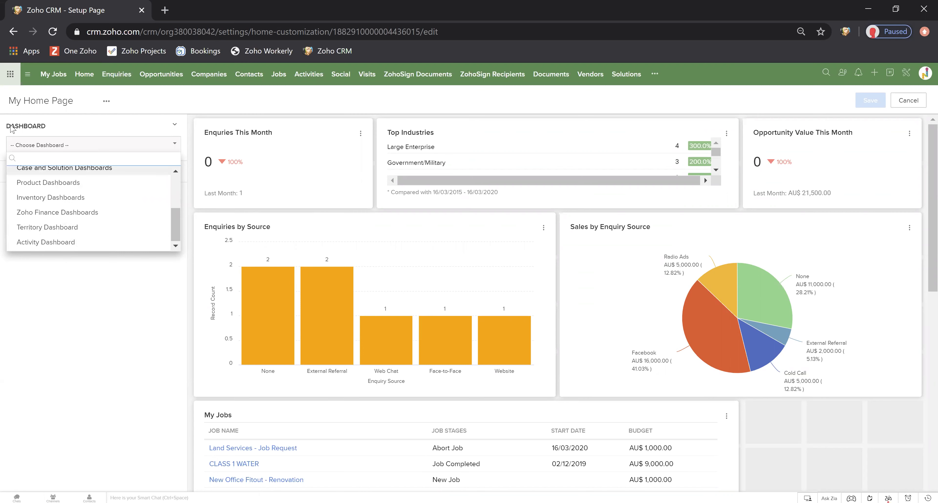
left_click(25, 126)
left_click(39, 132)
left_click(32, 149)
left_click(55, 145)
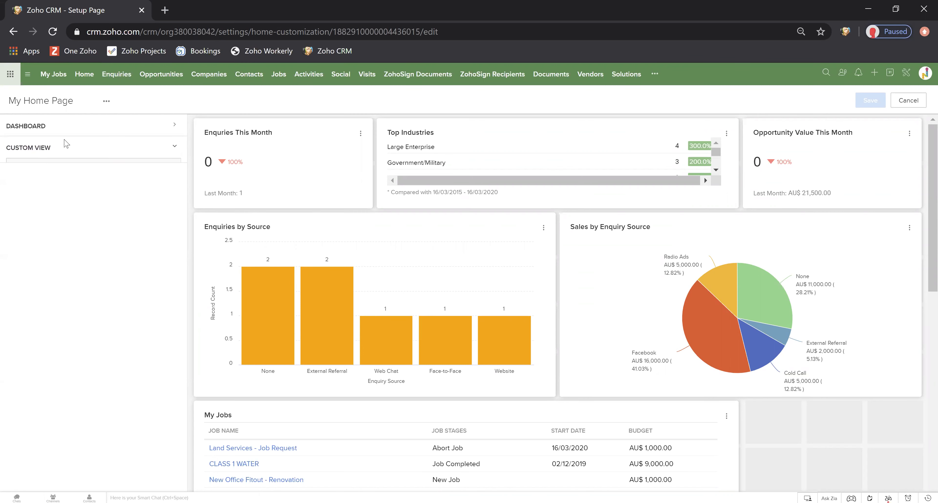
left_click(40, 127)
left_click(43, 144)
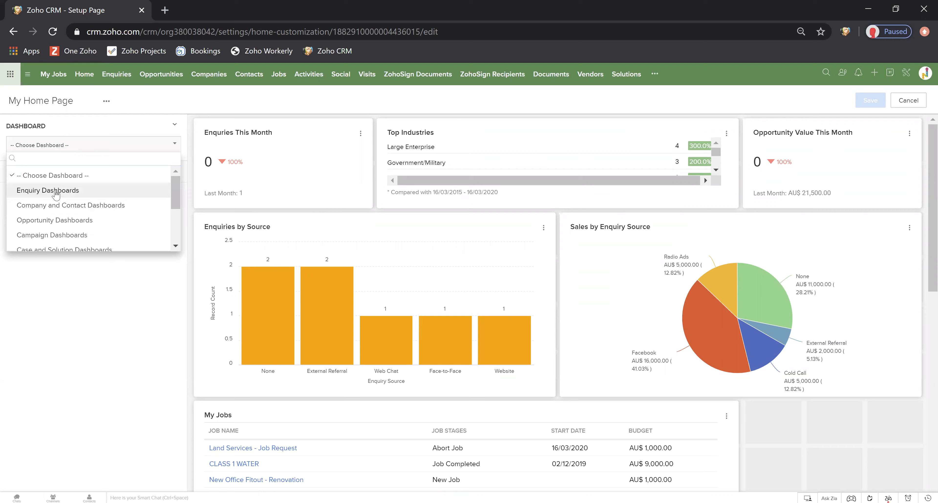
left_click(56, 193)
left_click(39, 227)
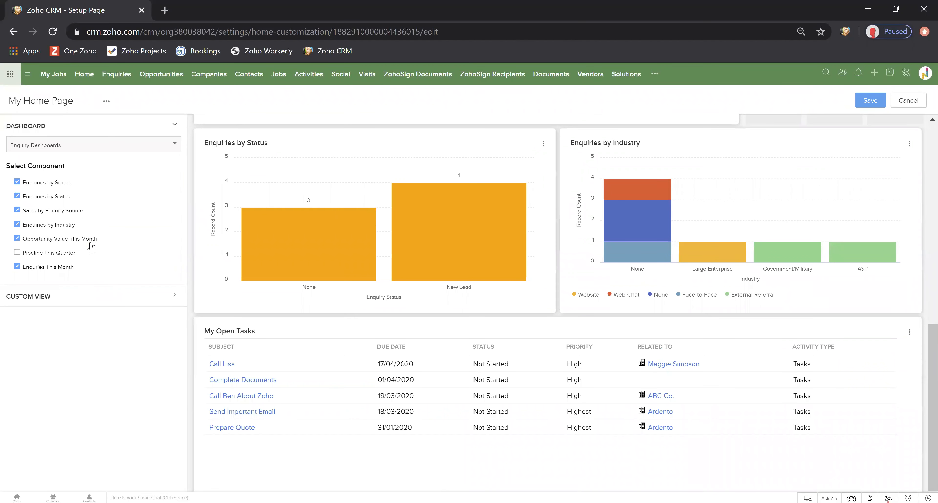
- Open the Dashboards module, leaving the home page editor without saving the changes
left_click(655, 78)
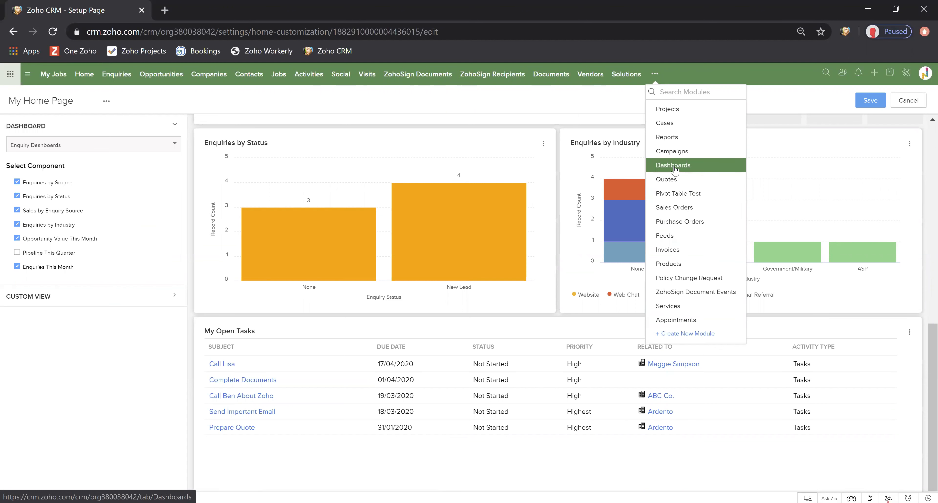
left_click(690, 169)
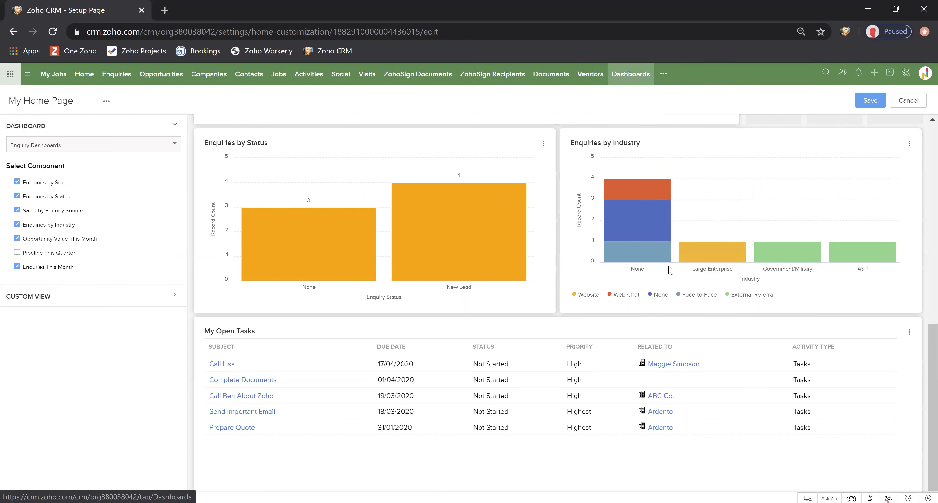
left_click(470, 315)
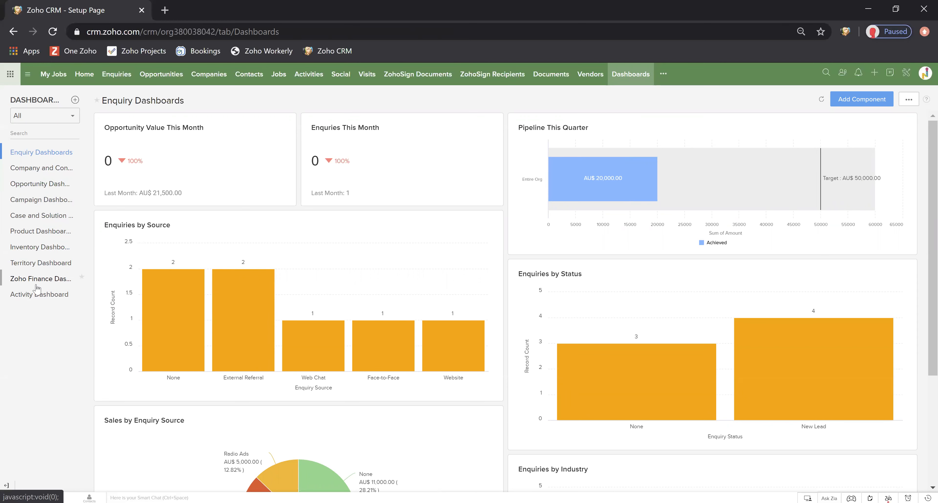
- Start a new dashboard and try out its chart and Standard KPI components, basing the KPI on the Opportunities module
left_click(75, 99)
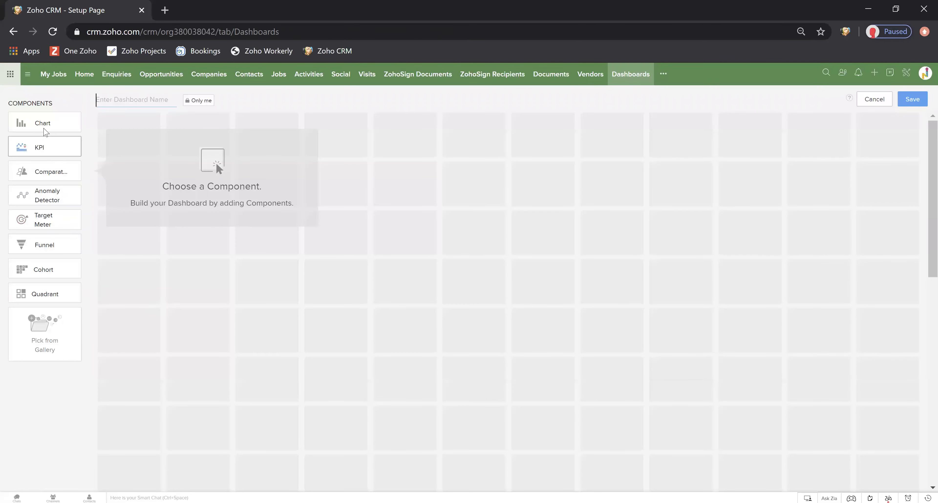
left_click(43, 128)
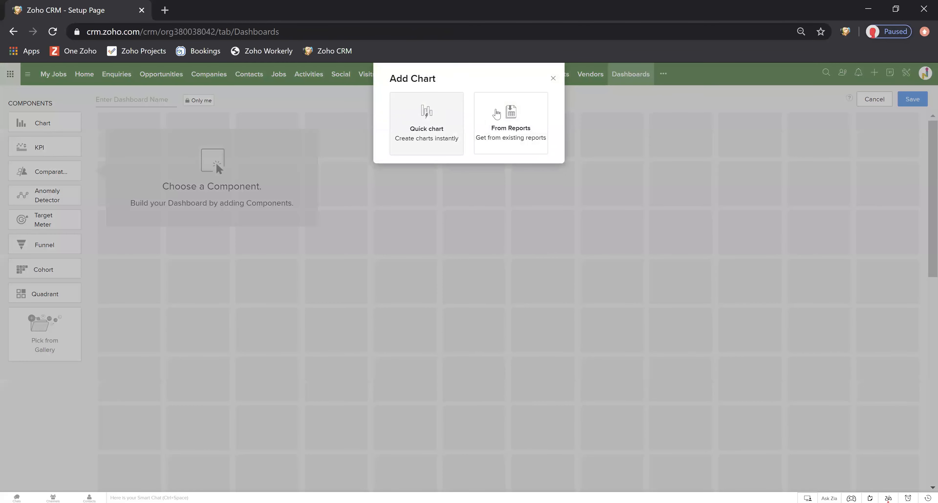
left_click(553, 77)
left_click(22, 147)
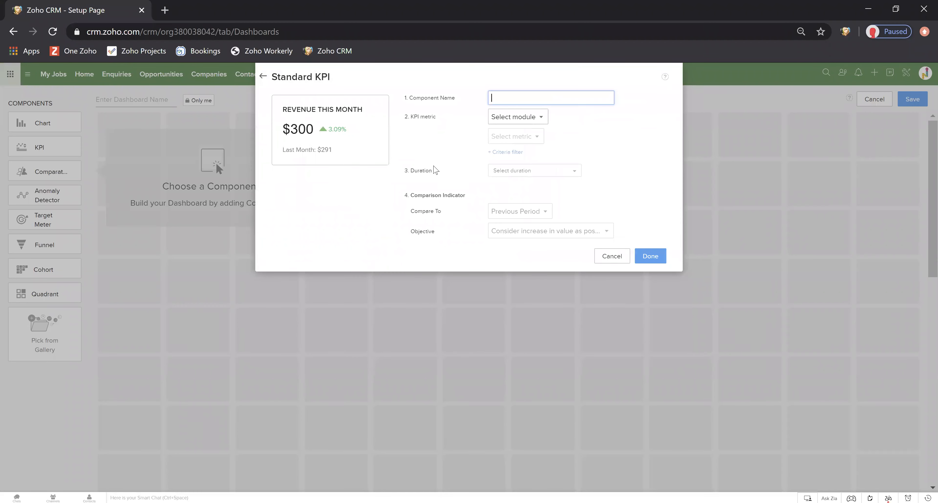
left_click(522, 119)
left_click(523, 181)
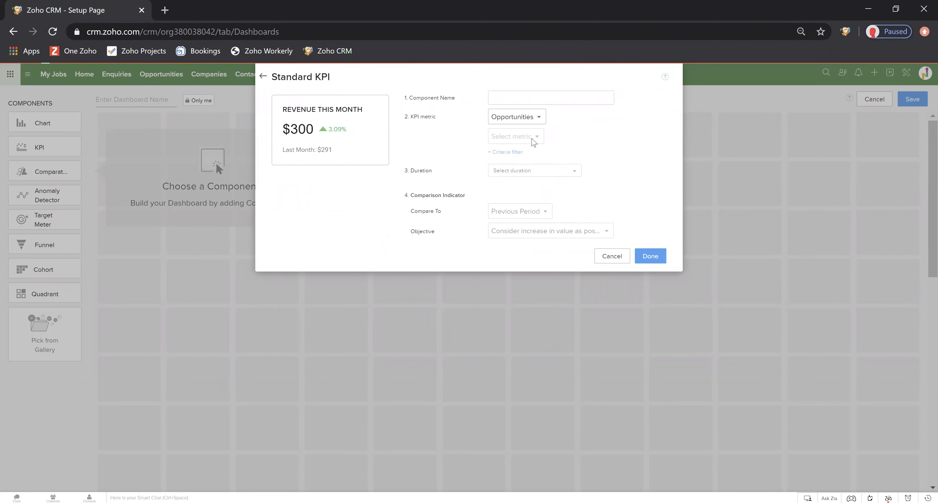
left_click(612, 256)
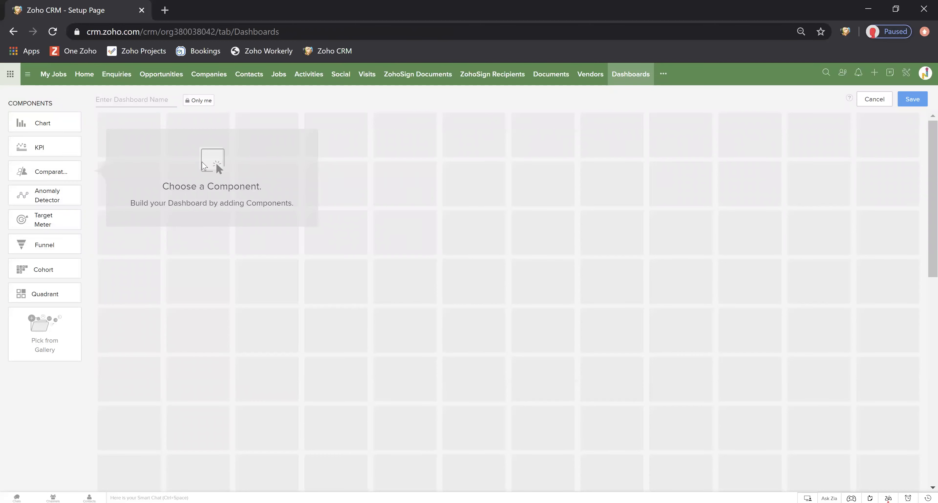
left_click(116, 99)
- Return to the Home page and reopen My Home Page for editing through the home page customization settings
left_click(83, 75)
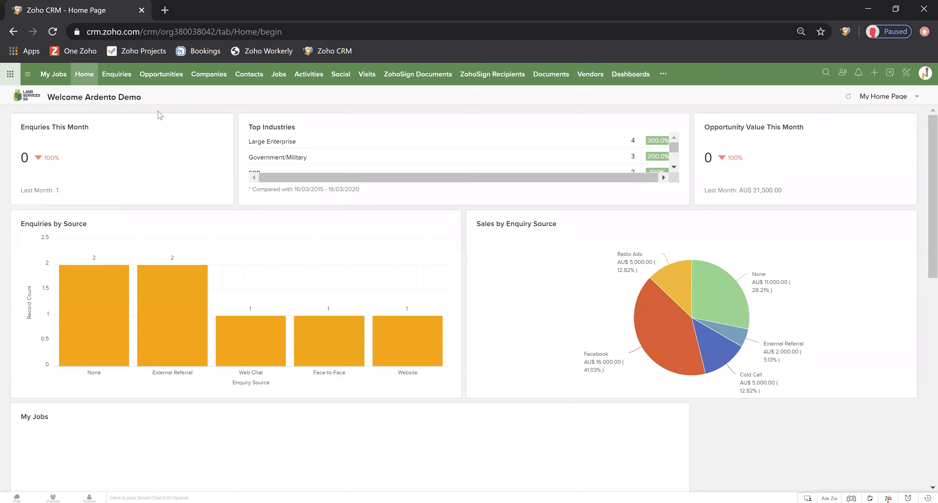
left_click(884, 96)
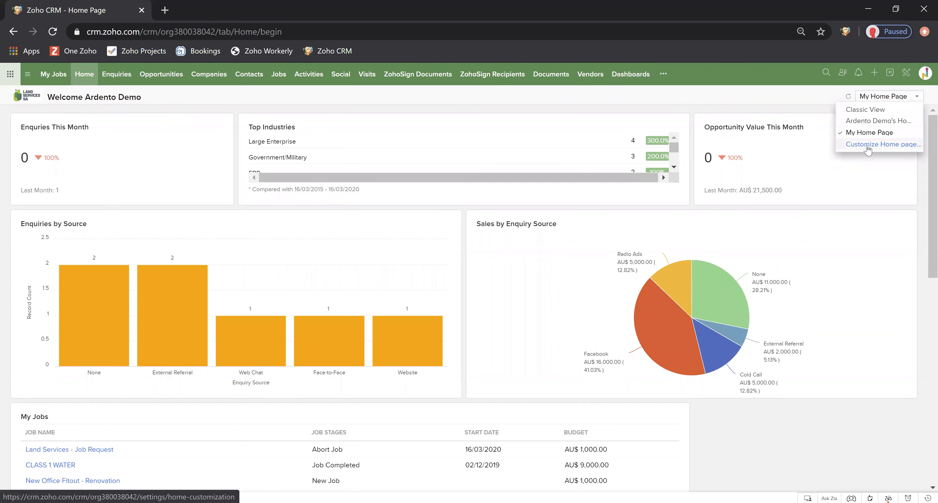
left_click(869, 146)
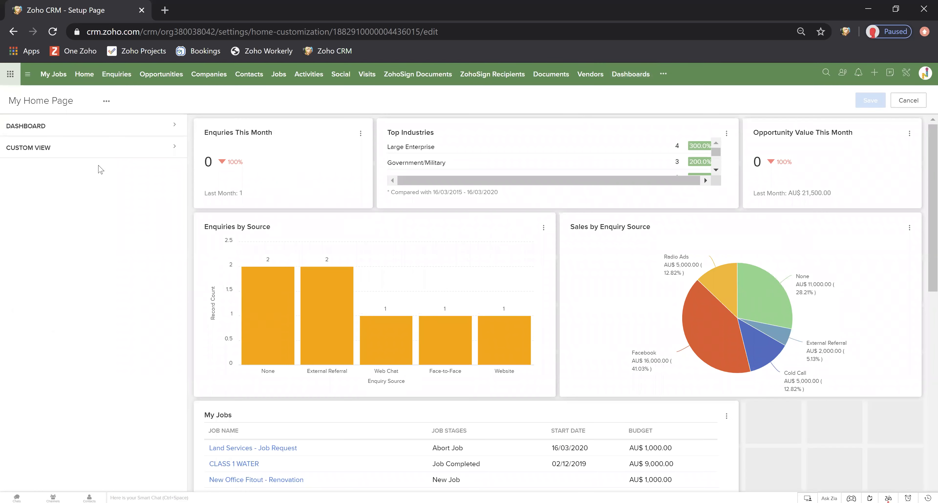
- Add the Sales Cycle Duration by Territory component from the Territory Dashboard to the layout and remove it again
left_click(40, 128)
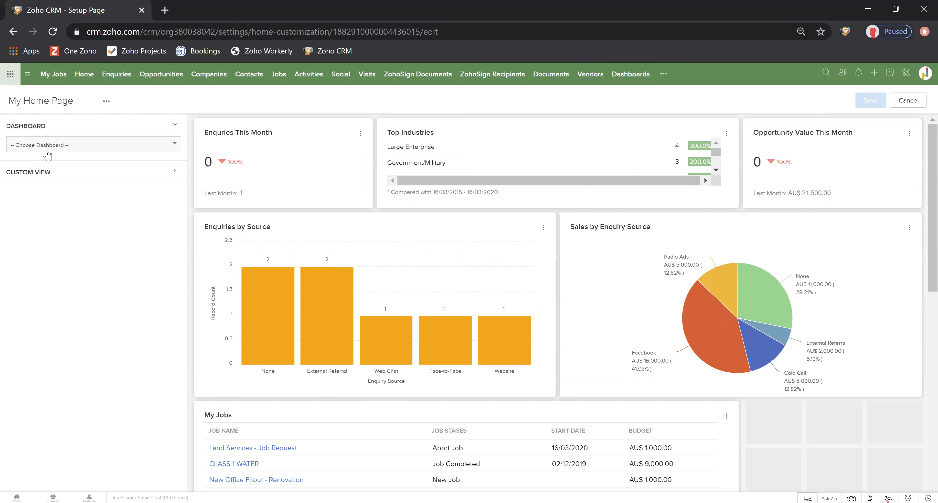
left_click(45, 148)
scroll(66, 208, "down", 3)
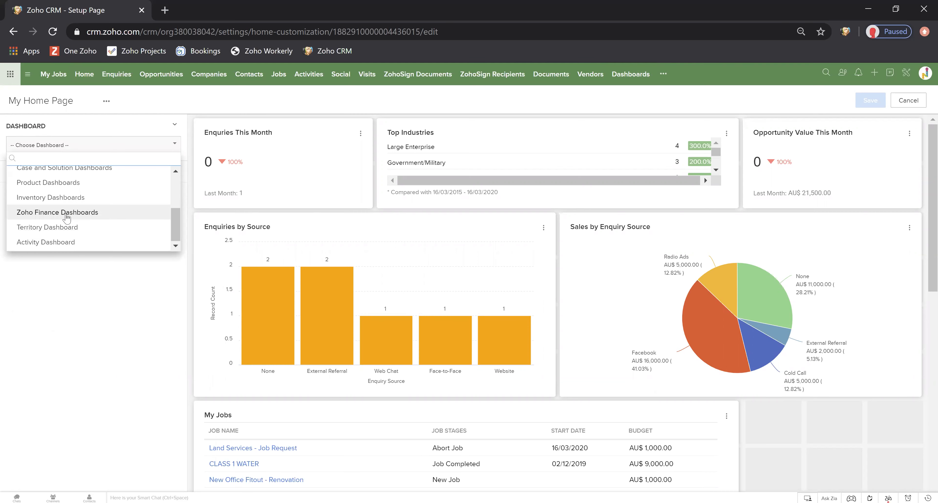
left_click(51, 228)
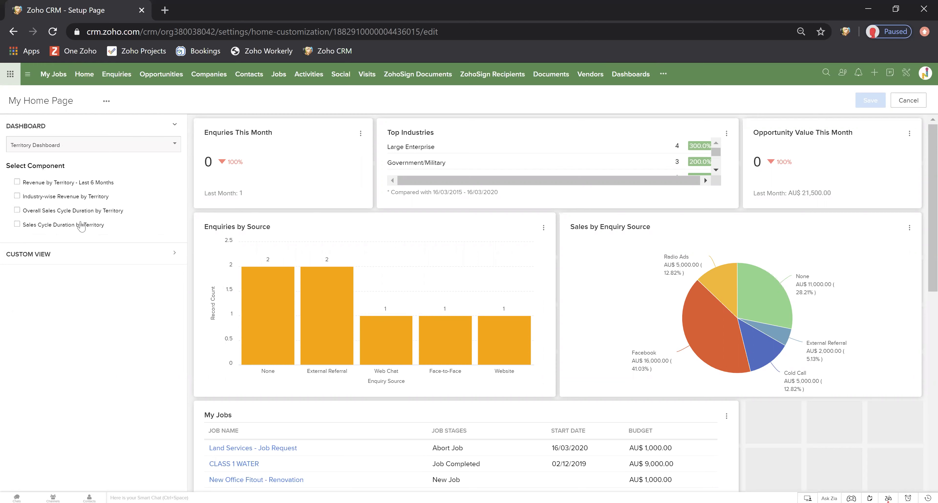
left_click(17, 225)
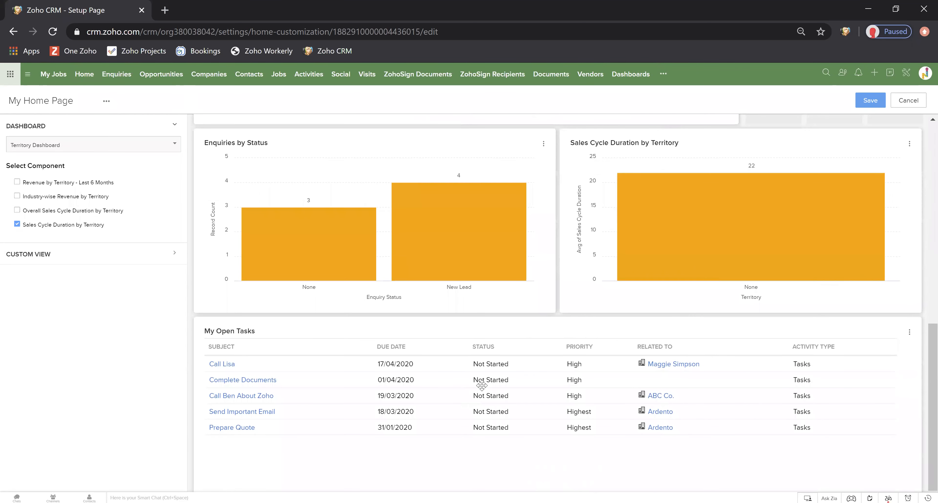
scroll(482, 373, "up", 5)
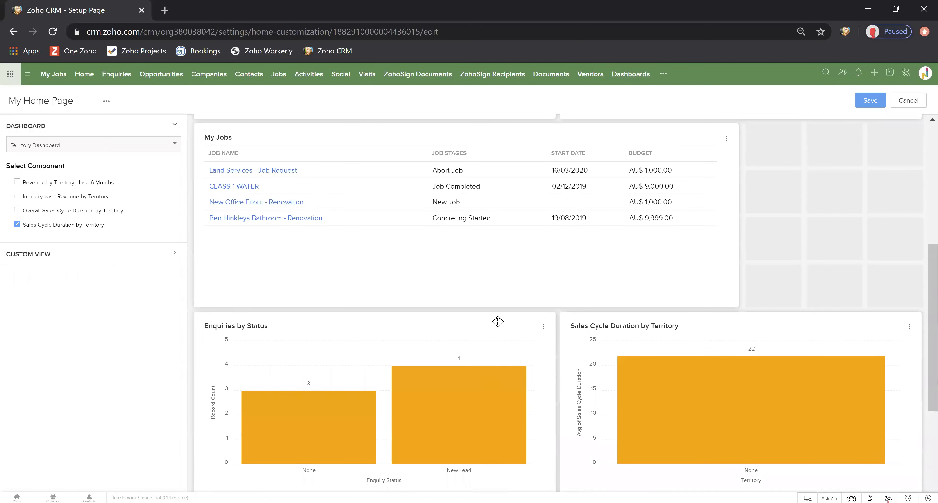
left_click(17, 225)
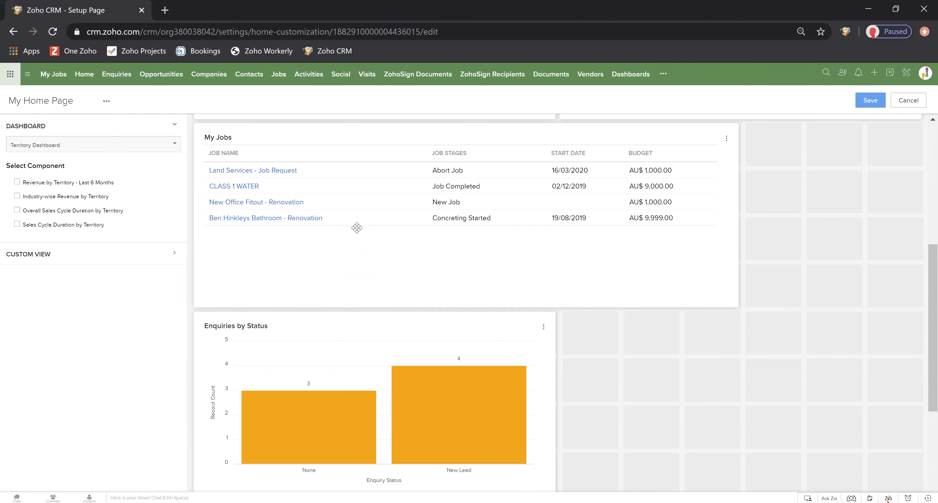
scroll(405, 304, "up", 8)
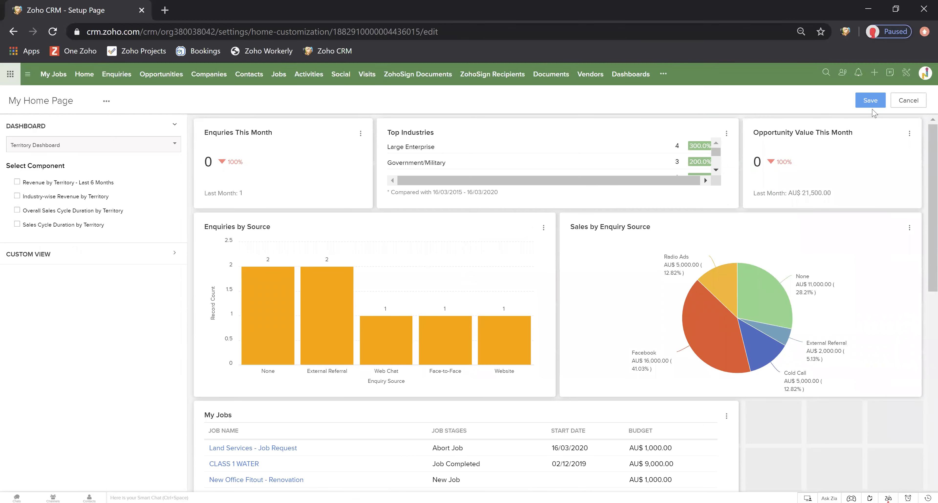
- Examine the properties of My Home Page, including the roles it can be shared with, and cancel without changes
left_click(106, 103)
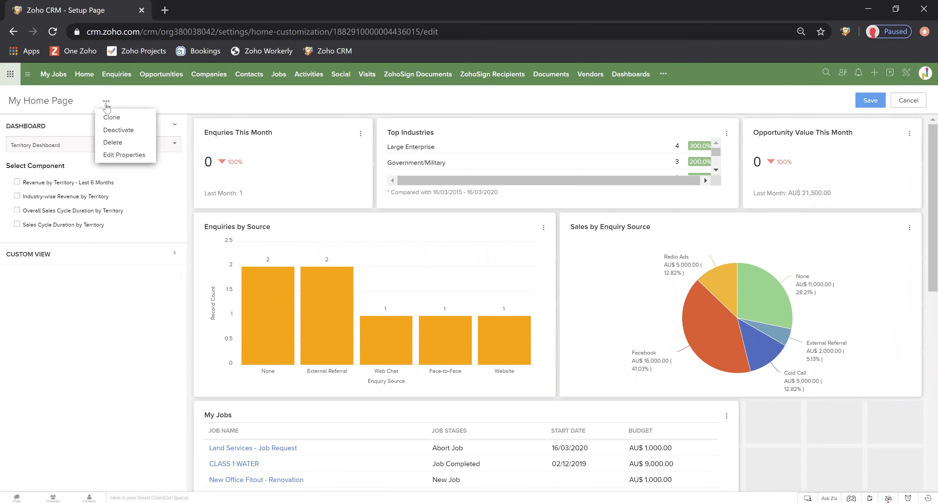
left_click(121, 156)
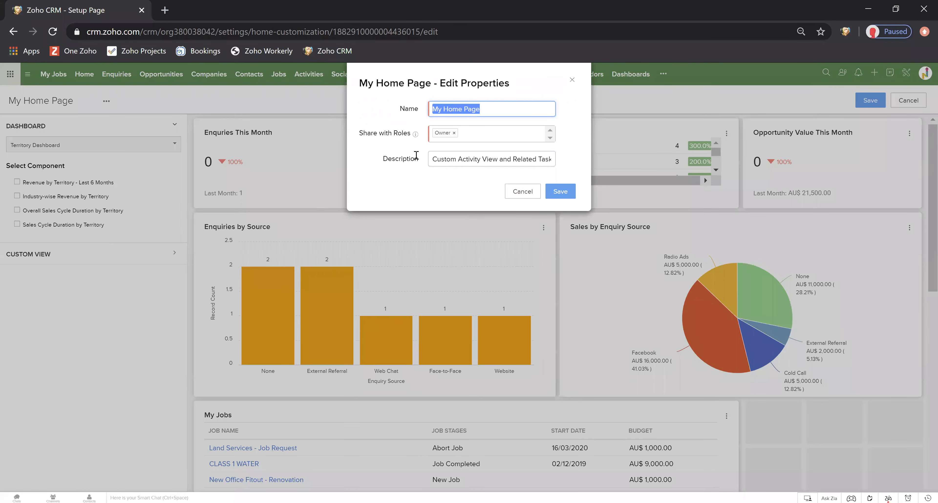
left_click(525, 192)
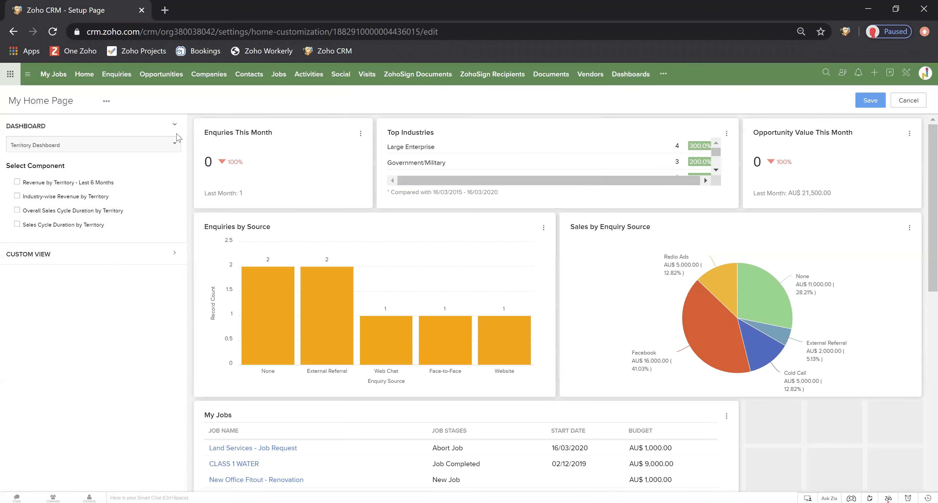
left_click(106, 102)
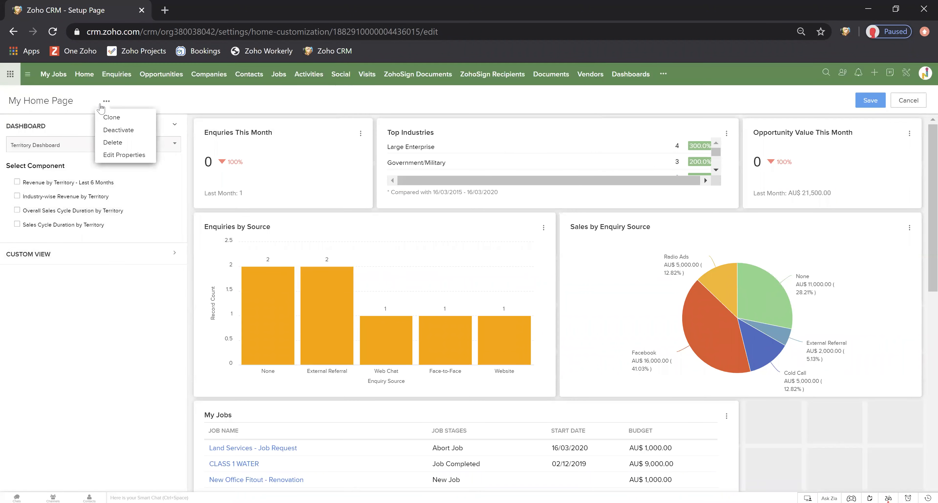
mouse_move(108, 102)
left_click(124, 155)
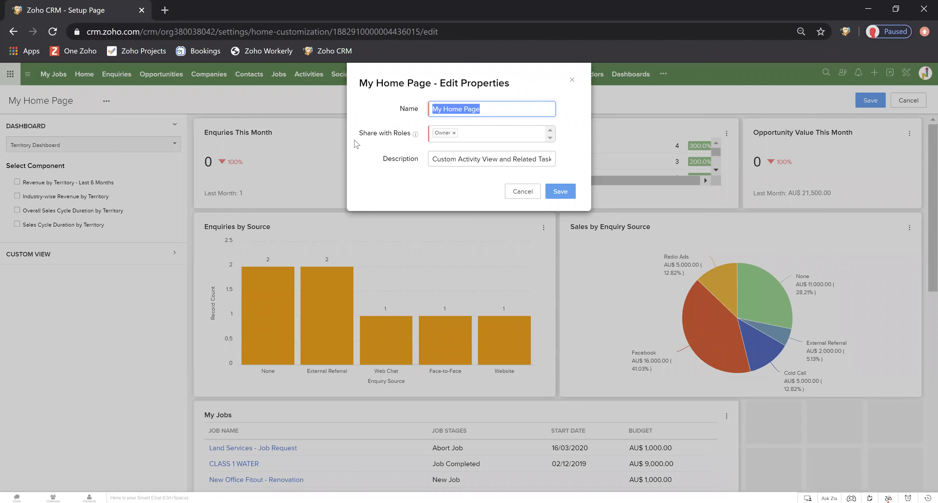
left_click_drag(365, 134, 406, 133)
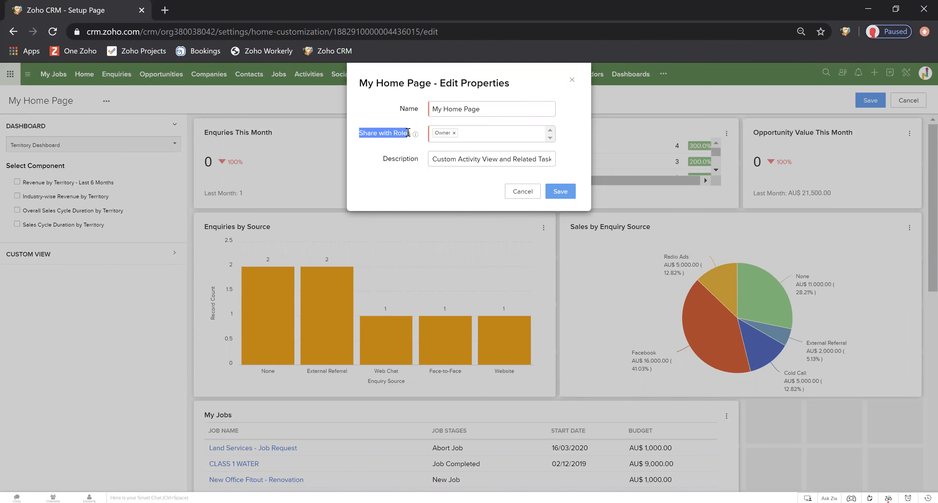
left_click(470, 133)
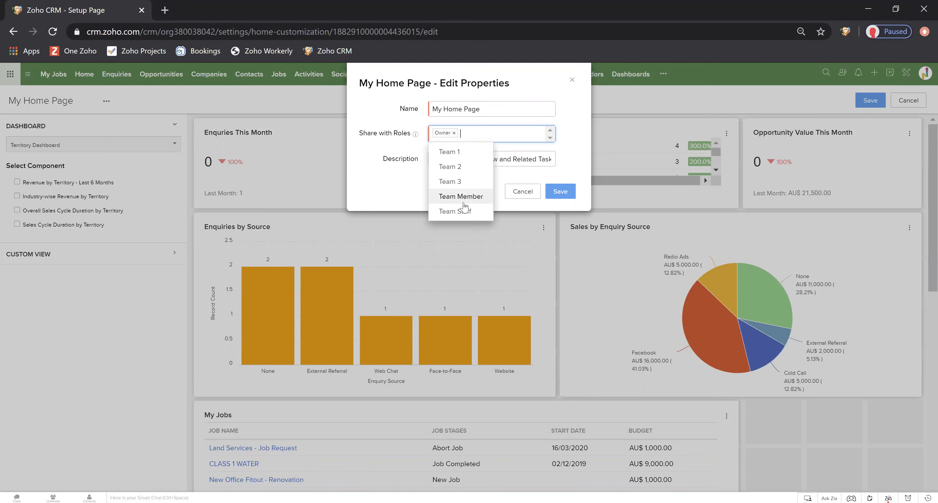
left_click(399, 189)
left_click(510, 192)
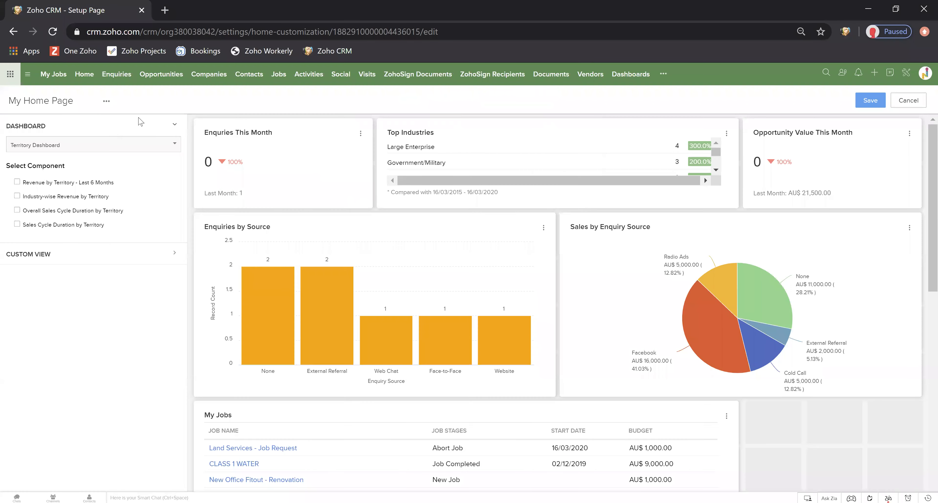
- Leave the My Home Page editor without saving and start creating a new home page
left_click(909, 104)
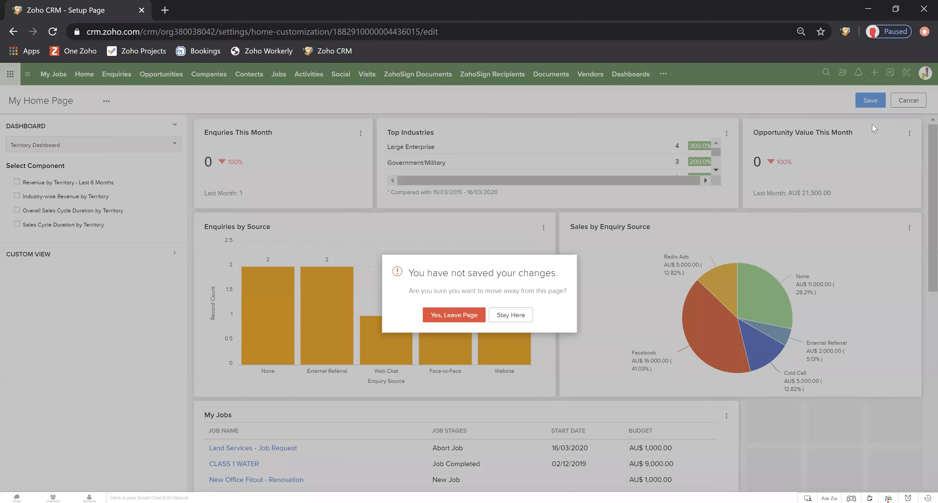
left_click(456, 316)
left_click(863, 153)
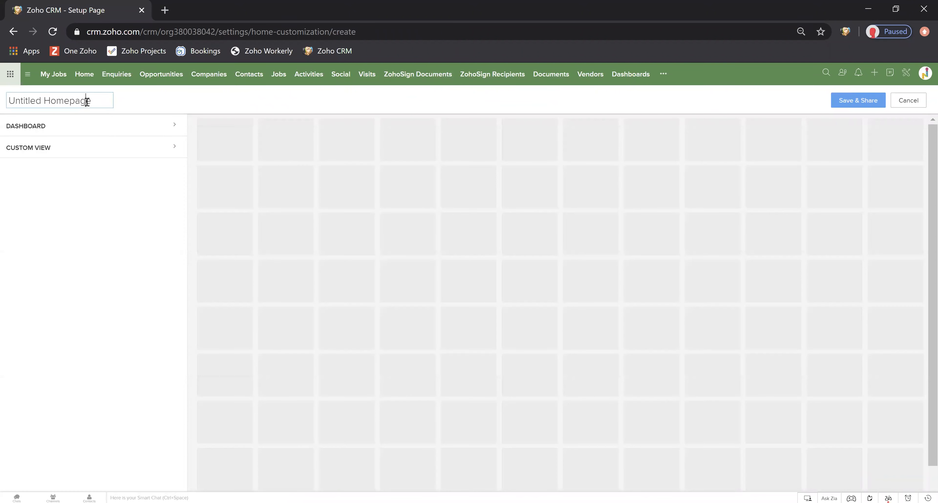
- Examine the roles available for sharing the untitled home page, cancel its properties, and return to the Home page
left_click(837, 105)
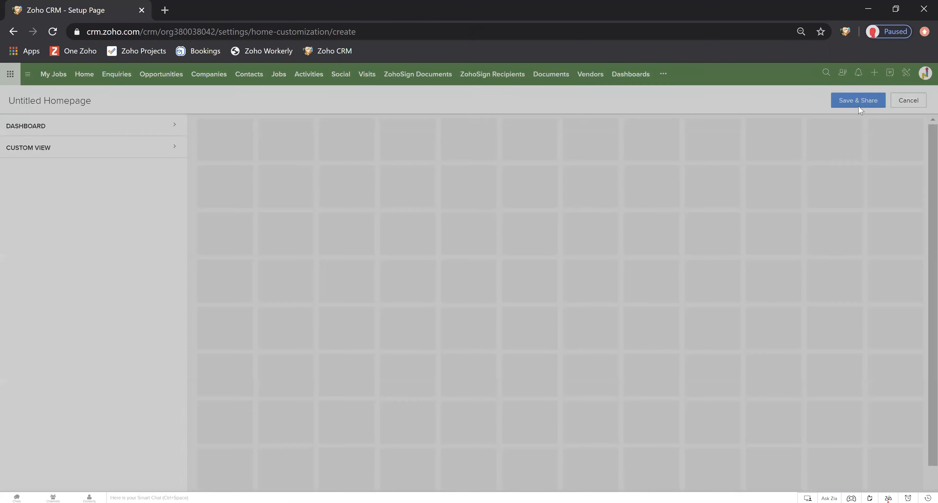
left_click(430, 136)
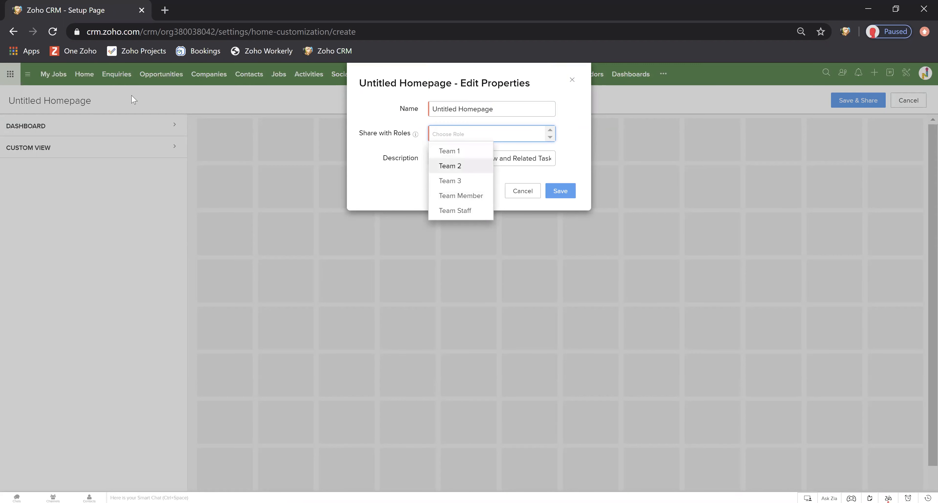
left_click(523, 191)
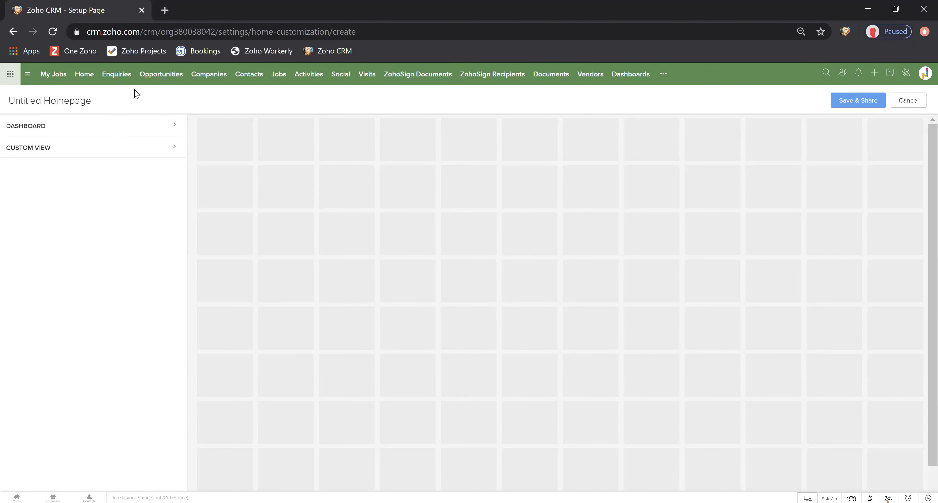
left_click(86, 74)
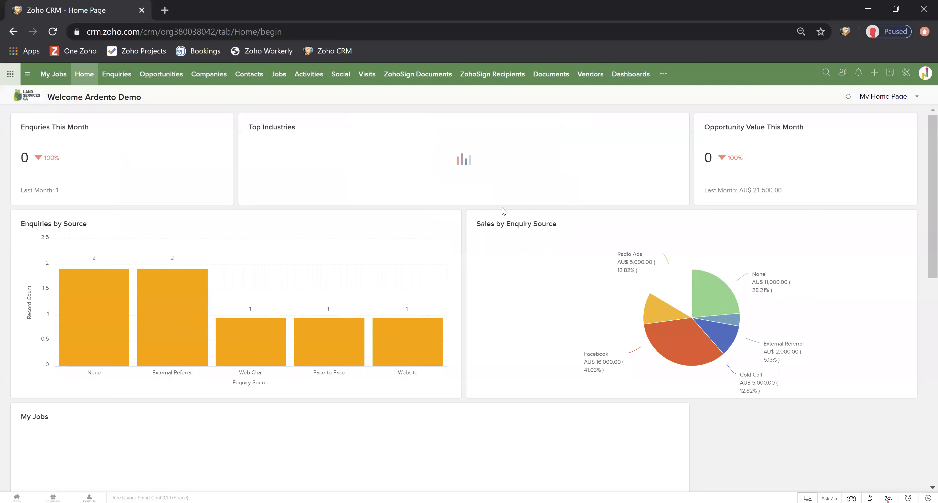